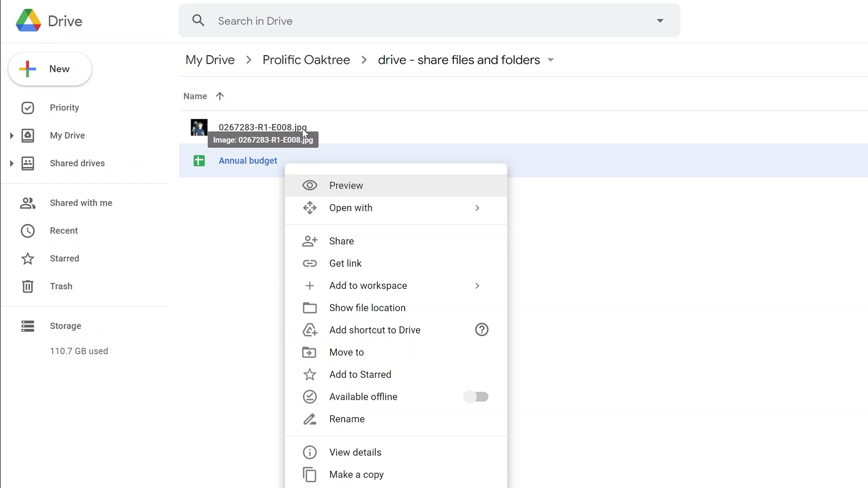
# Open the Annual budget spreadsheet's context menu, closing the stray menus along the way
pyautogui.click(303, 132)
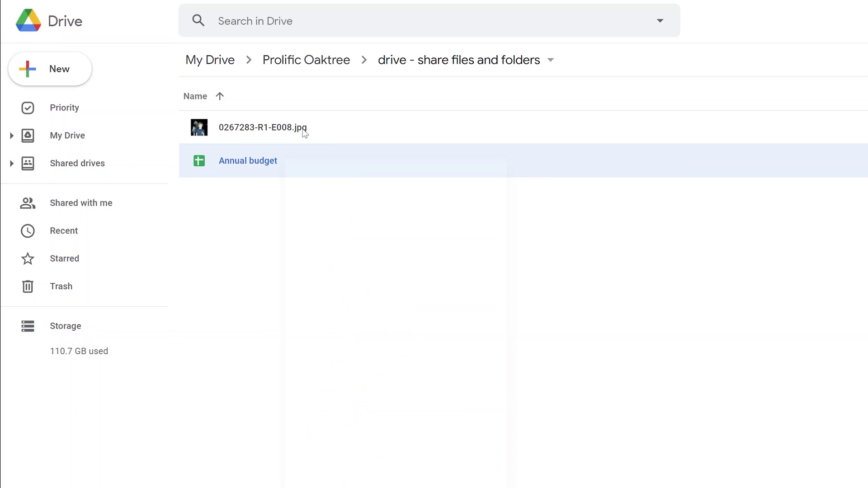
pyautogui.rightClick(303, 131)
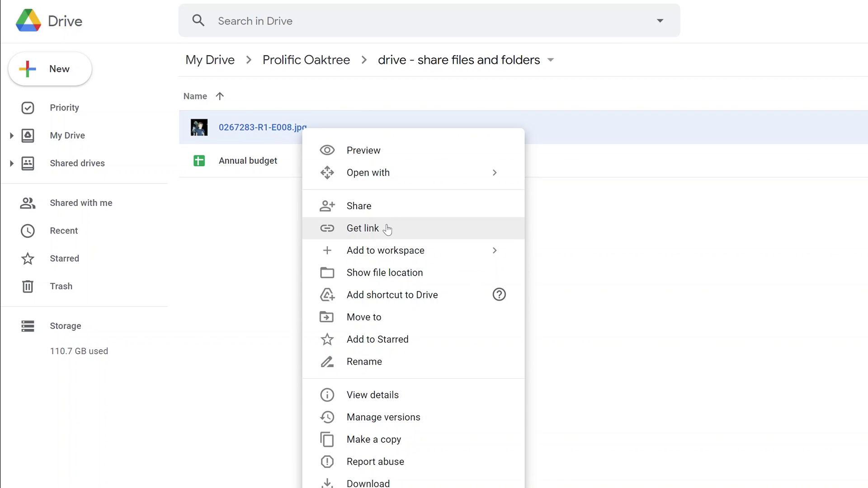
pyautogui.click(257, 182)
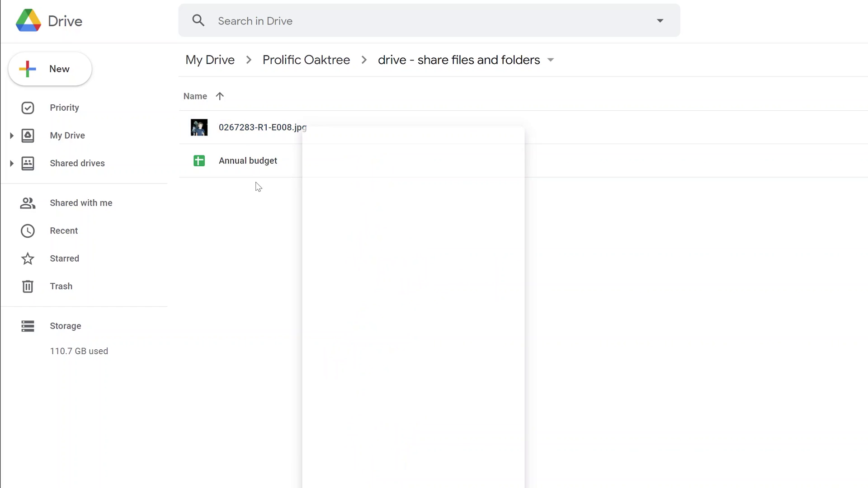
pyautogui.rightClick(282, 169)
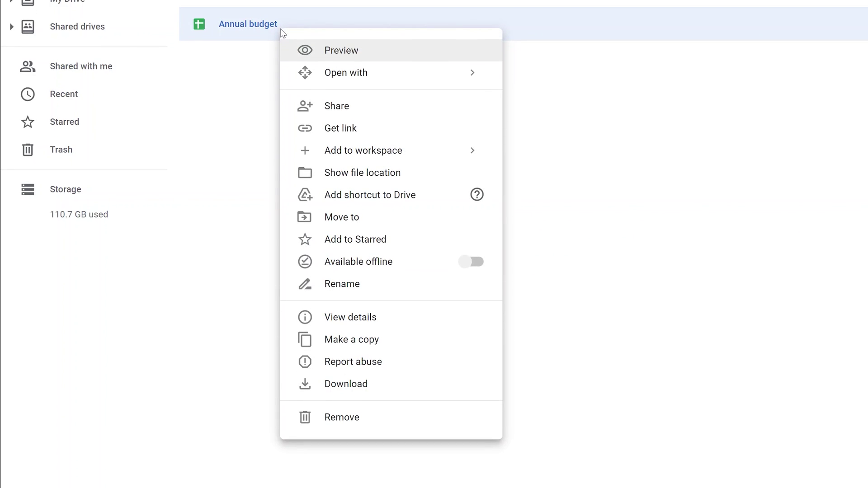
# Open the Share dialog for Annual budget and show suggested contacts in the add-people field
pyautogui.click(353, 111)
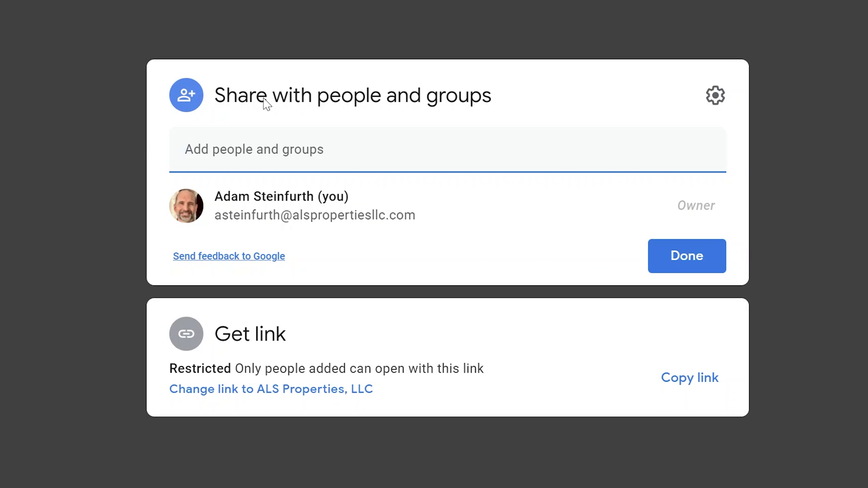
pyautogui.press('Down')
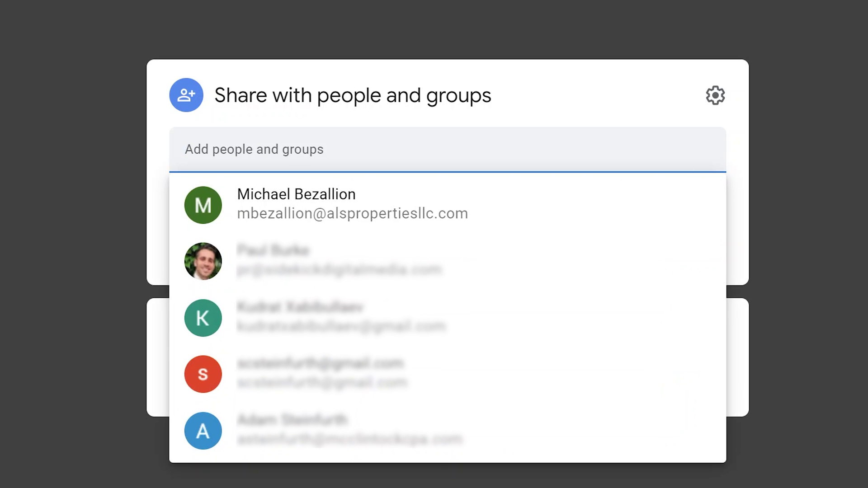
pyautogui.click(319, 90)
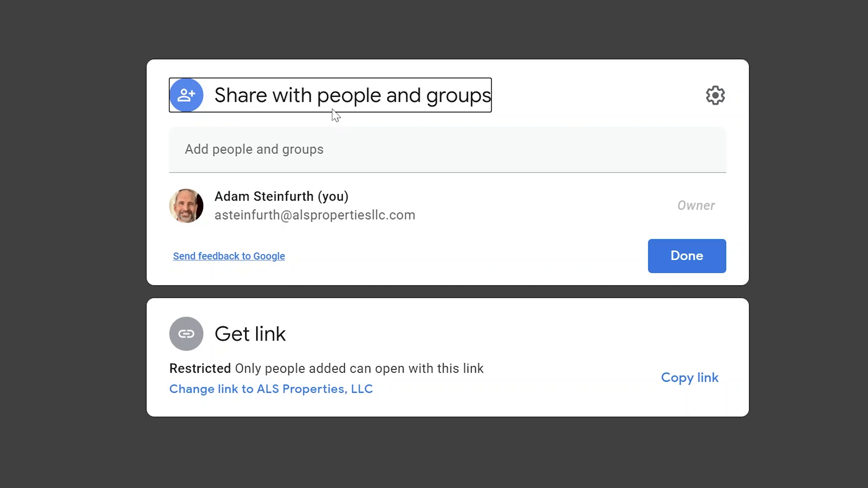
pyautogui.press('Tab')
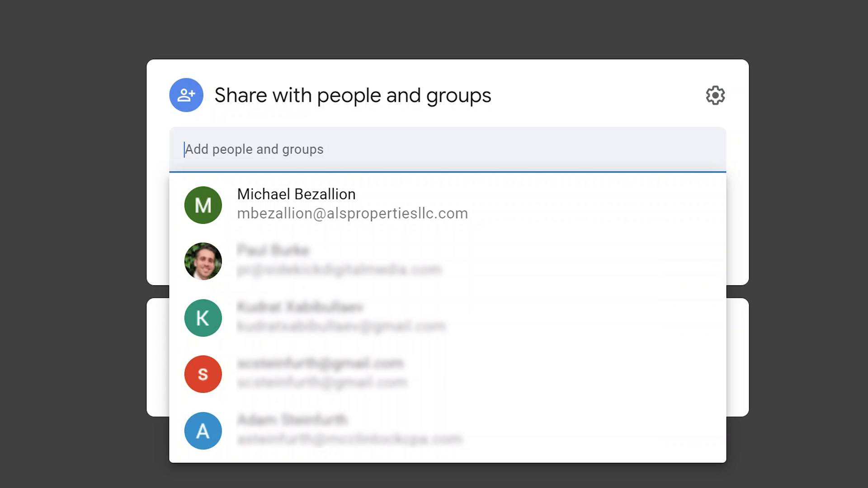
# Add the suggested colleague as Editor, keep notification on, and write 'Here is the file.'
pyautogui.click(332, 194)
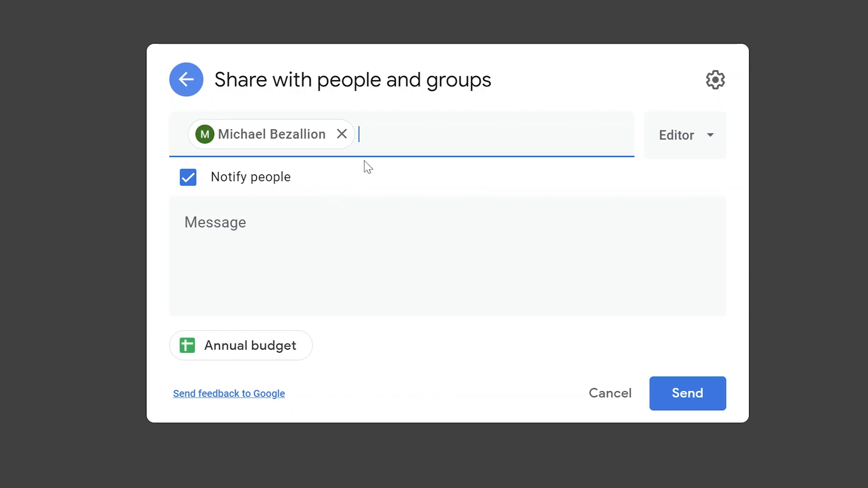
pyautogui.click(681, 142)
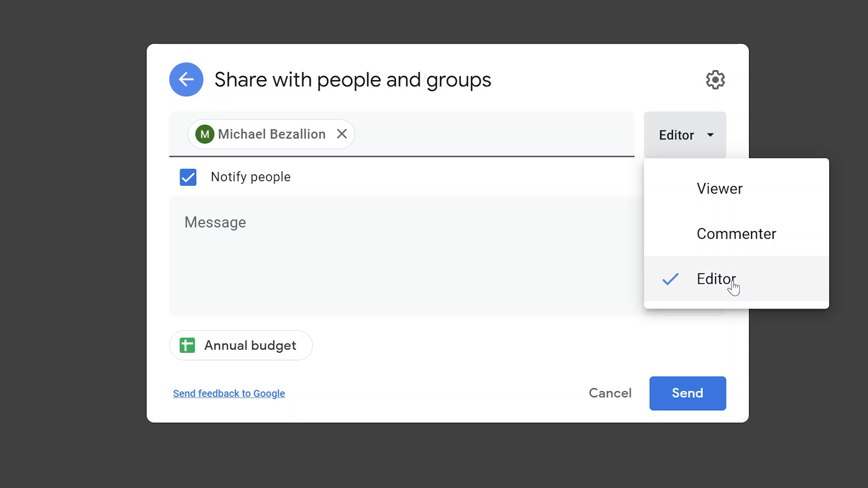
pyautogui.click(678, 290)
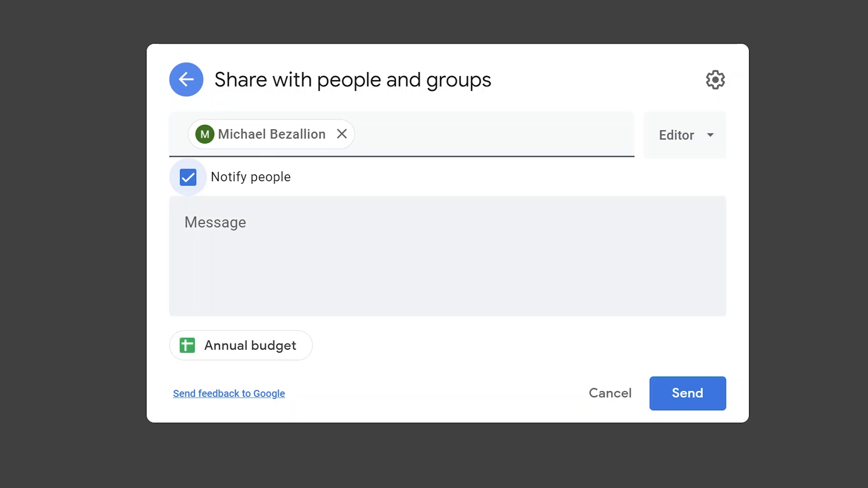
pyautogui.press('Tab')
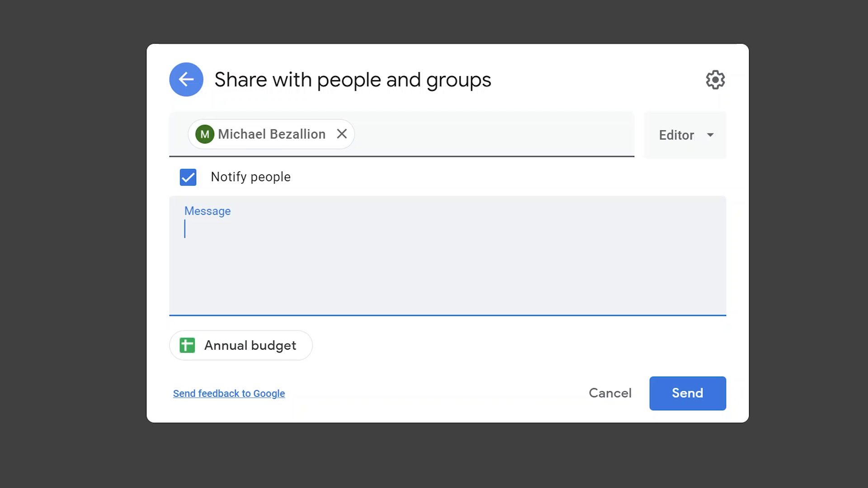
pyautogui.write('Here is the file.')
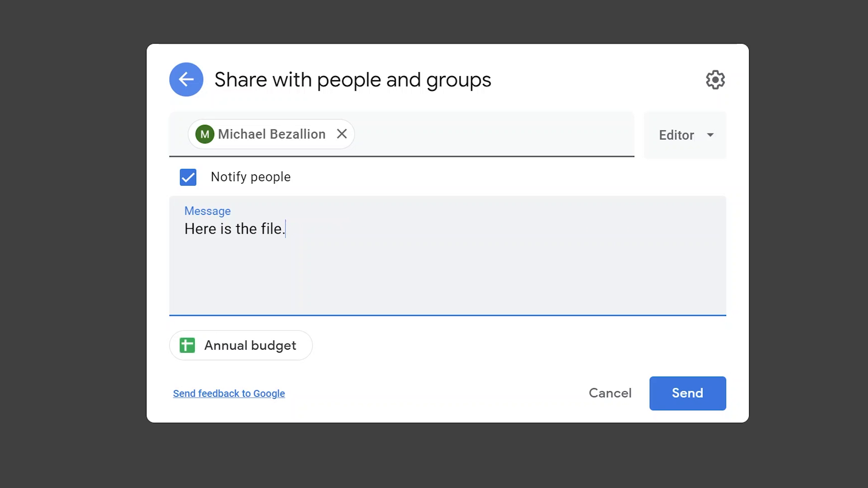
pyautogui.click(722, 84)
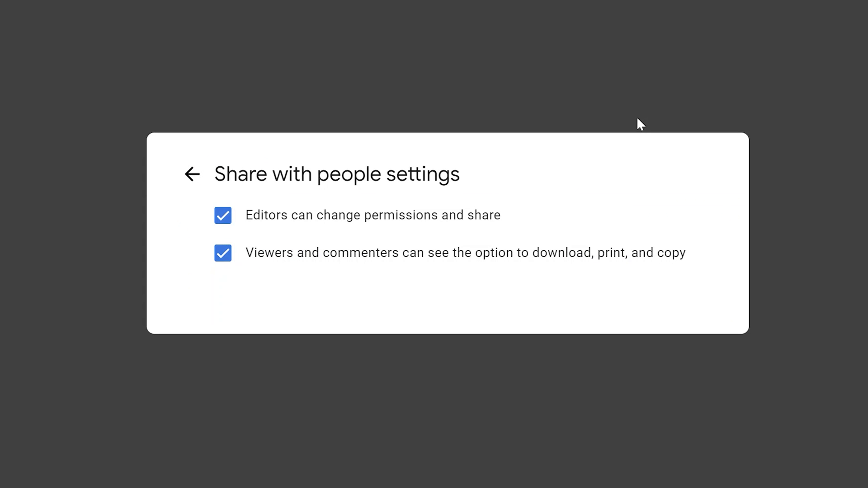
pyautogui.click(288, 220)
pyautogui.click(282, 221)
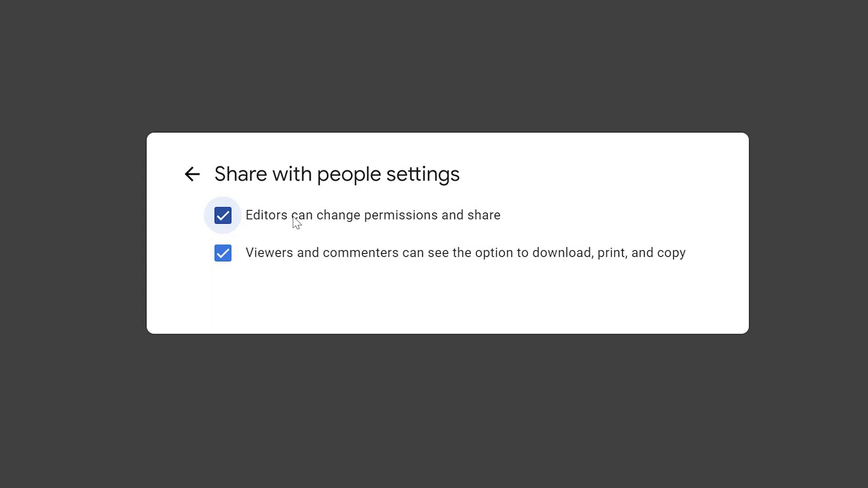
pyautogui.click(203, 175)
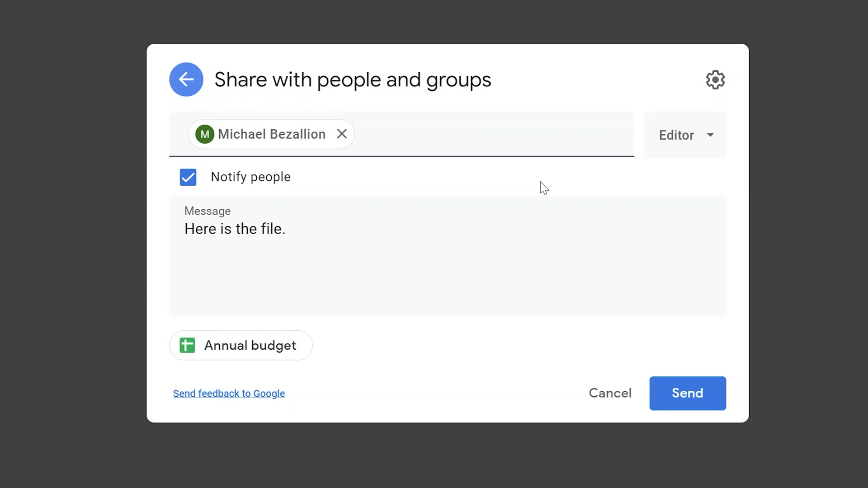
# Send the invitation, then view Annual budget's Details panel confirming the colleague's access
pyautogui.click(704, 389)
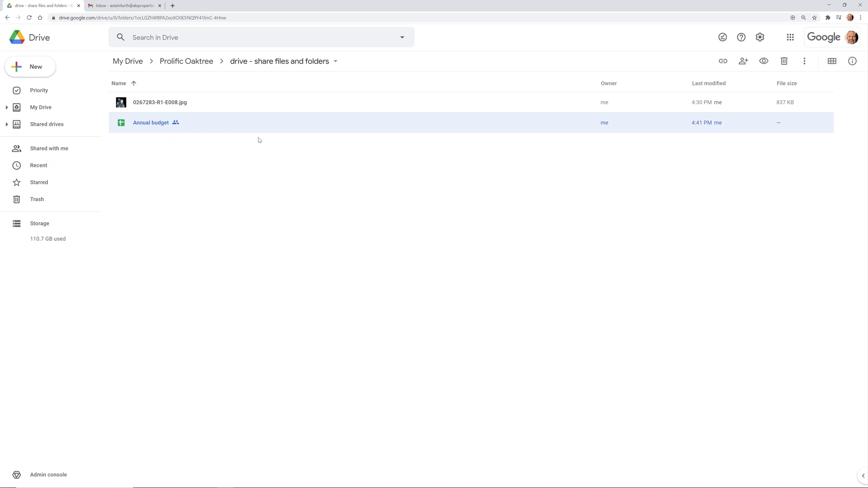
pyautogui.click(852, 61)
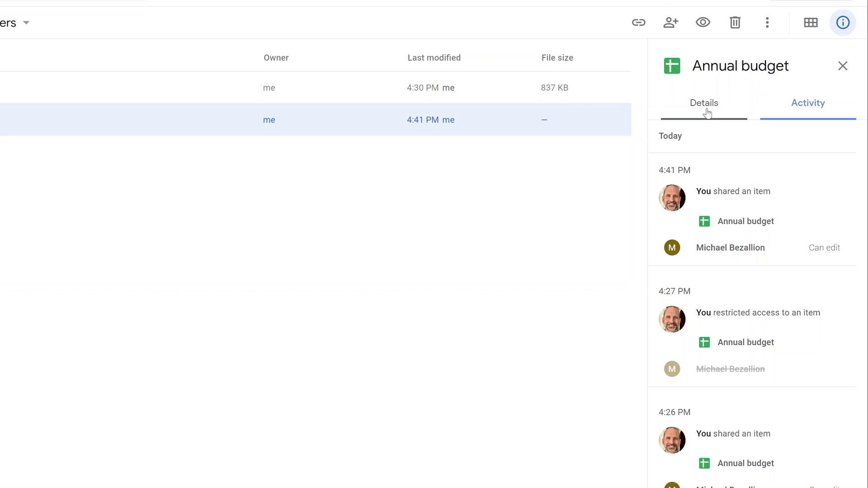
pyautogui.click(707, 108)
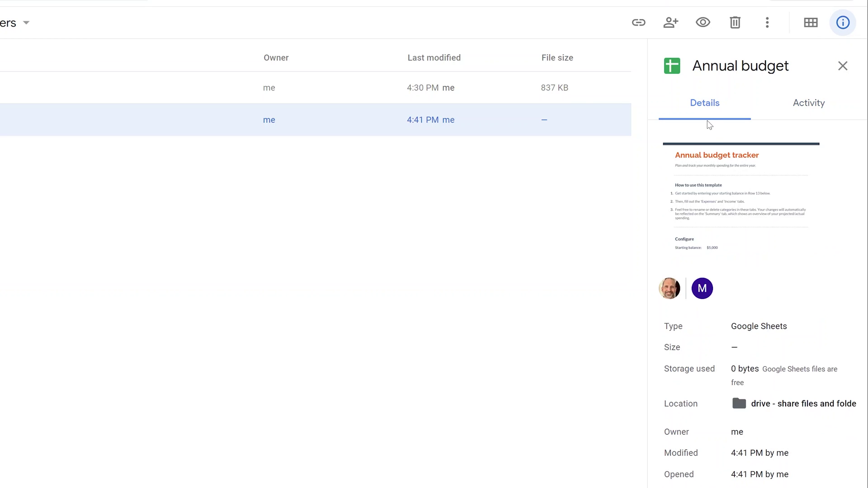
pyautogui.moveTo(709, 289)
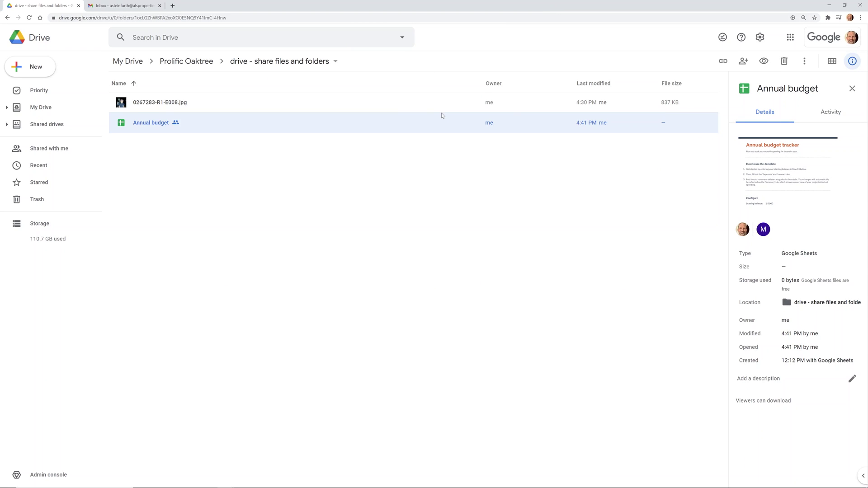
# Snap Drive to the left half and open the 'Annual budget - Invitation to edit' email in Gmail
pyautogui.press('super+Left')
pyautogui.click(486, 10)
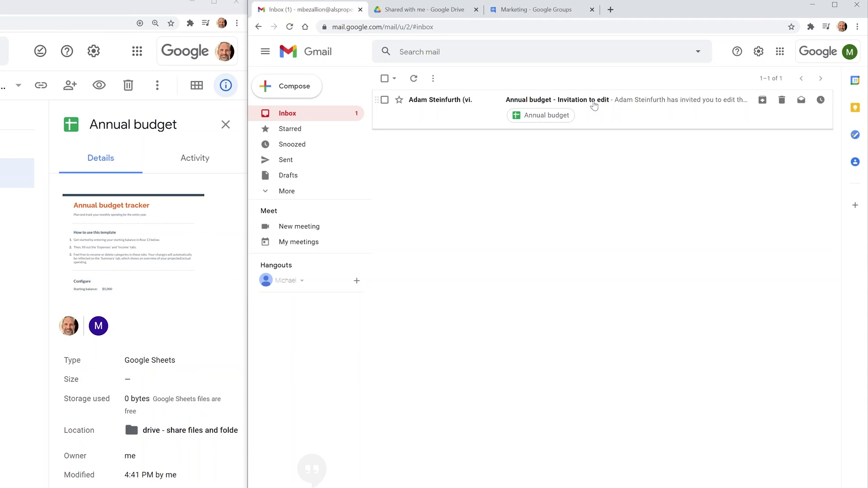
pyautogui.click(593, 105)
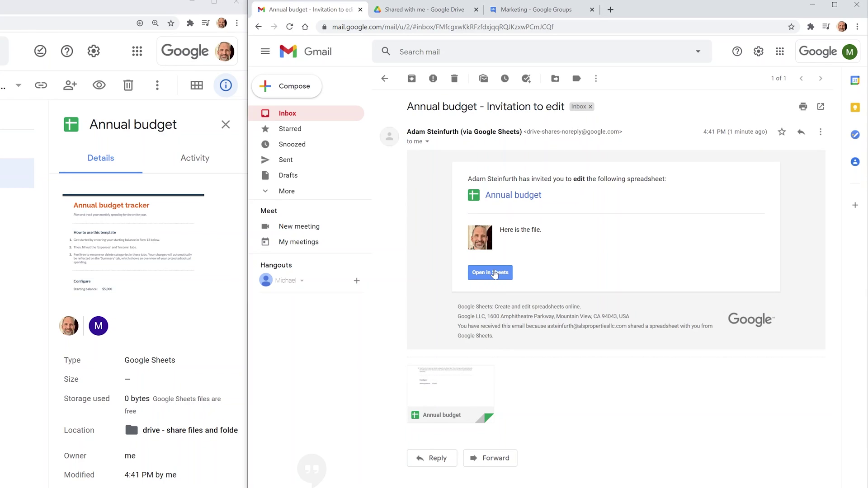
# Open Annual budget in Sheets from the email, select the step 2 and 3 cells, then launch File Explorer
pyautogui.click(494, 273)
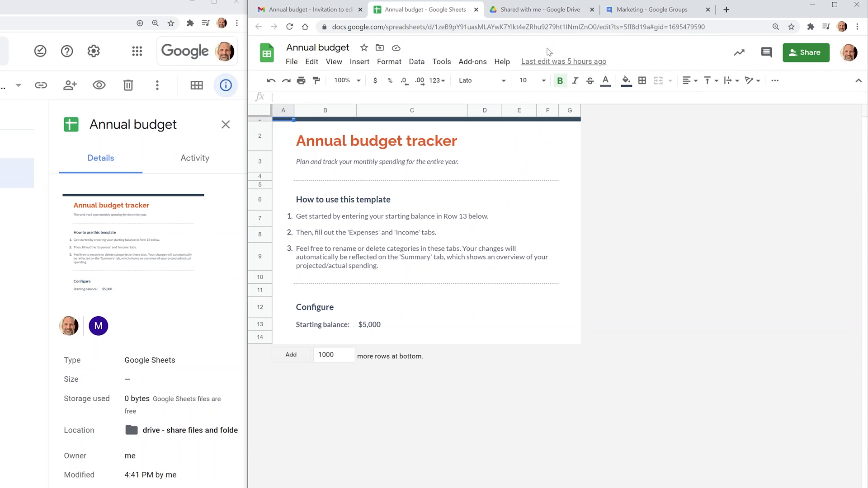
pyautogui.click(472, 231)
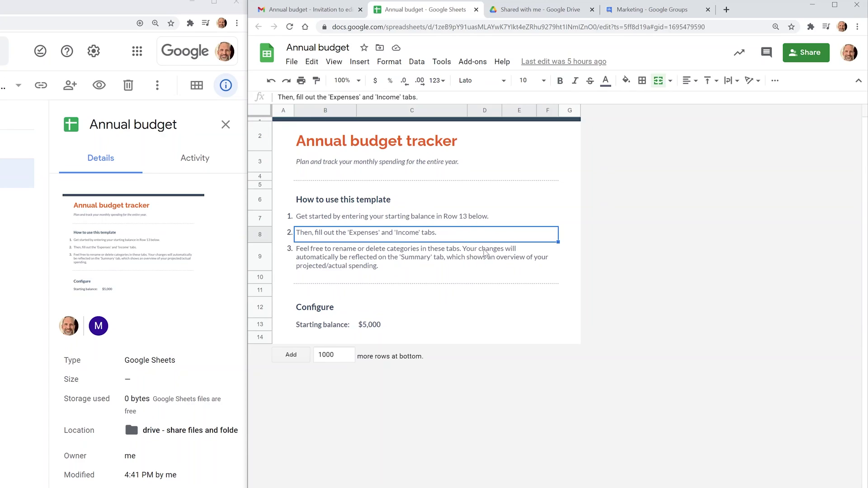
pyautogui.click(487, 252)
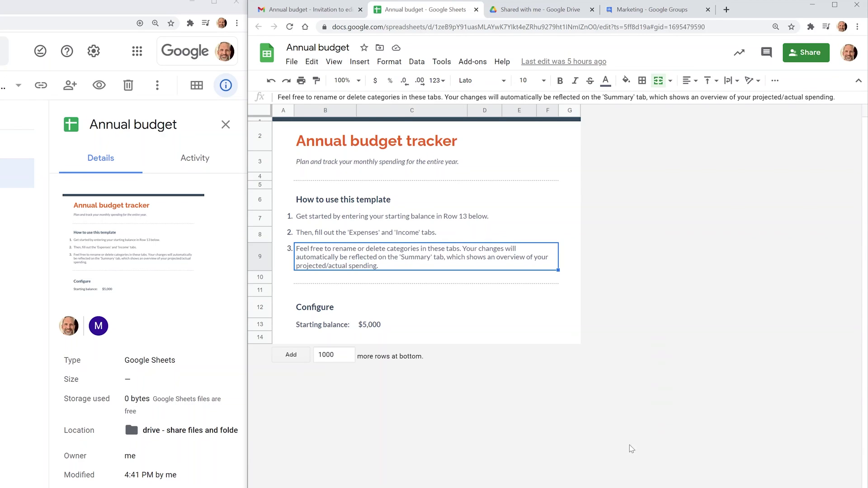
pyautogui.press('super+e')
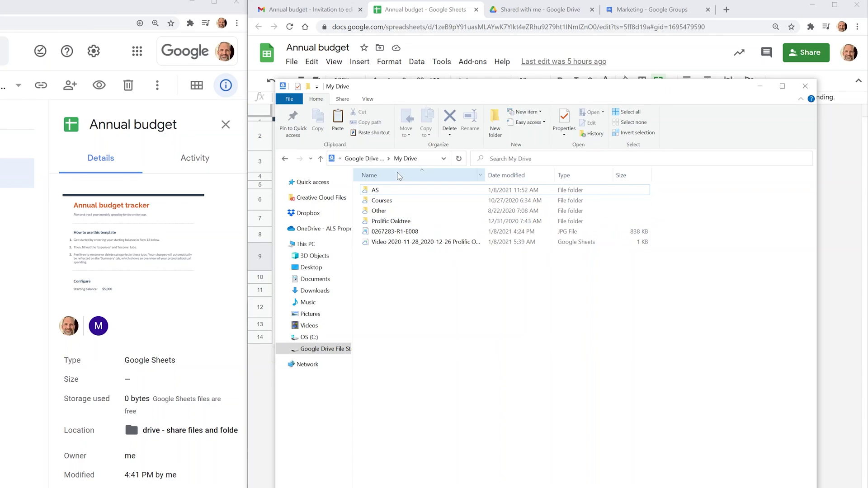
# Go up to the Google Drive File Stream (G:) root and select Shared drives, then My Drive
pyautogui.click(362, 159)
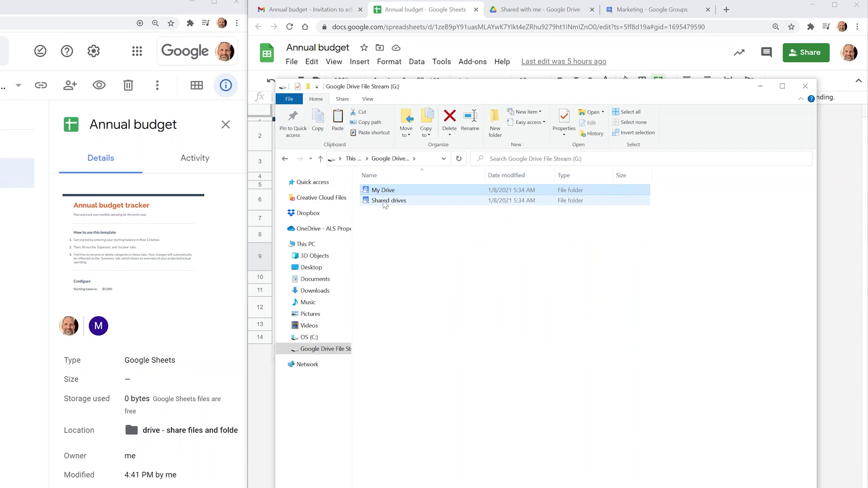
pyautogui.click(385, 202)
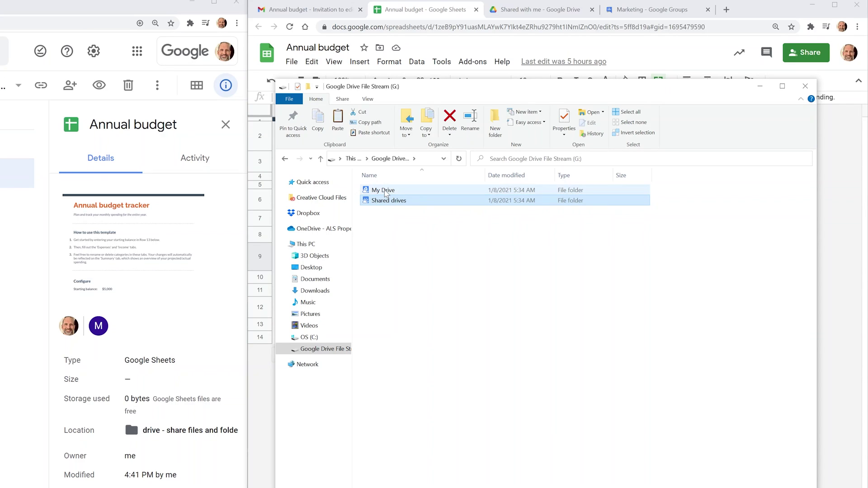
pyautogui.click(386, 190)
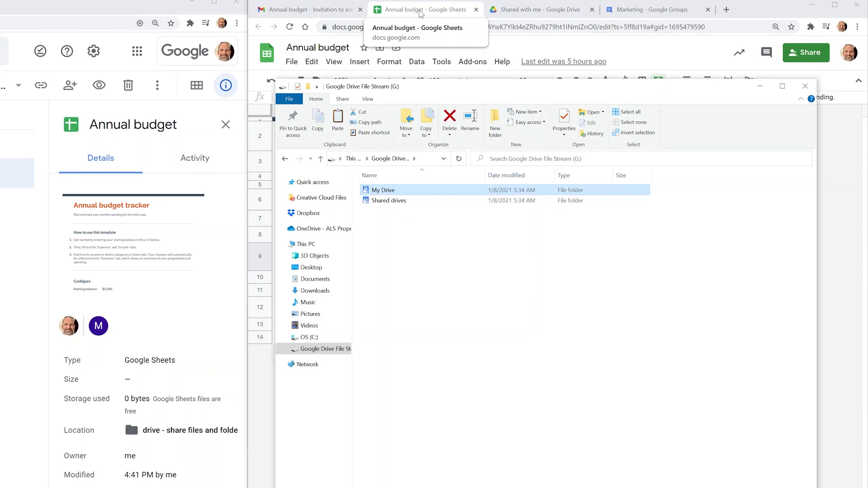
# Add a My Drive shortcut to the shared Annual budget from Shared with me, then switch to My Drive
pyautogui.click(421, 14)
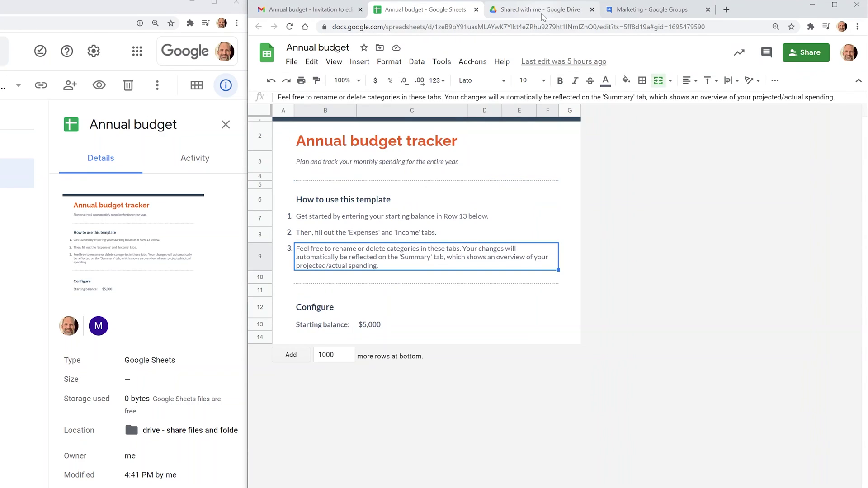
pyautogui.click(537, 18)
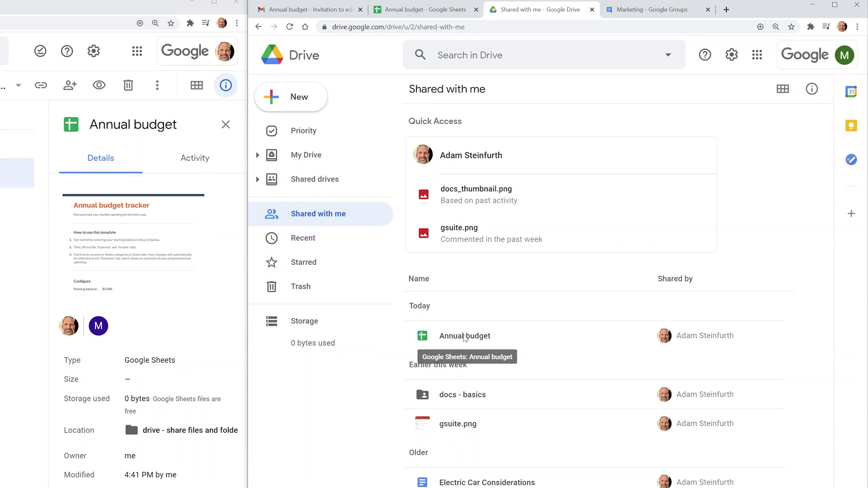
pyautogui.rightClick(465, 337)
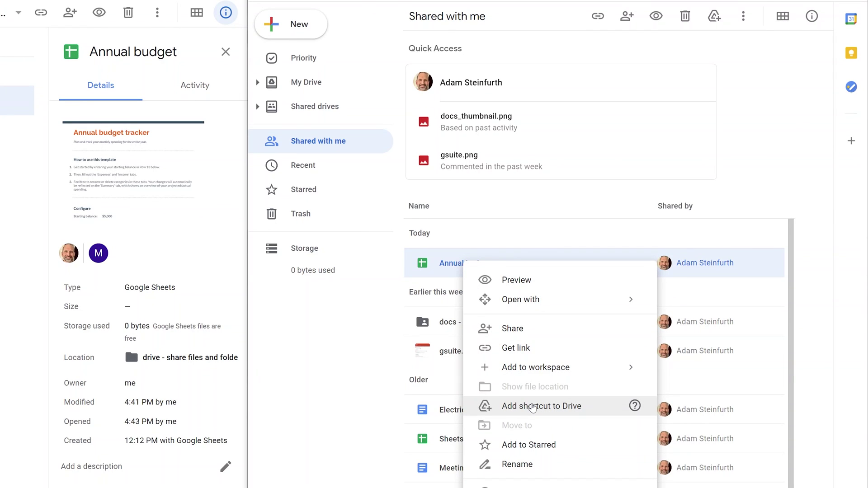
pyautogui.click(533, 407)
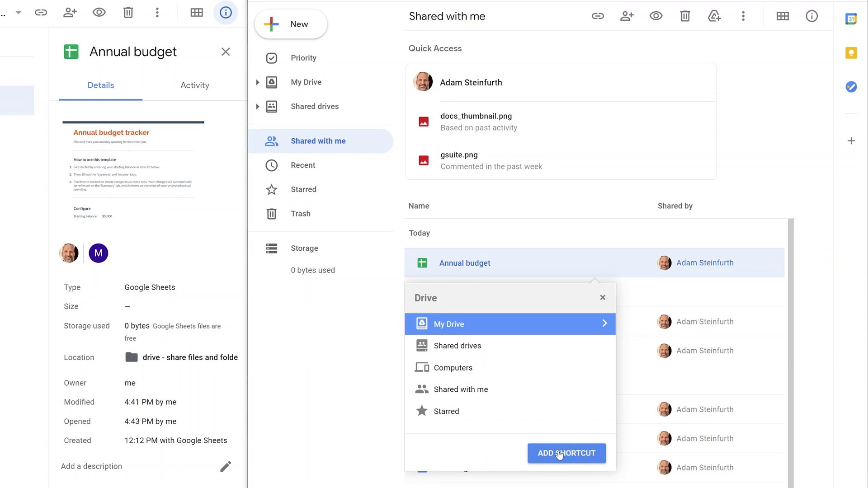
pyautogui.click(560, 452)
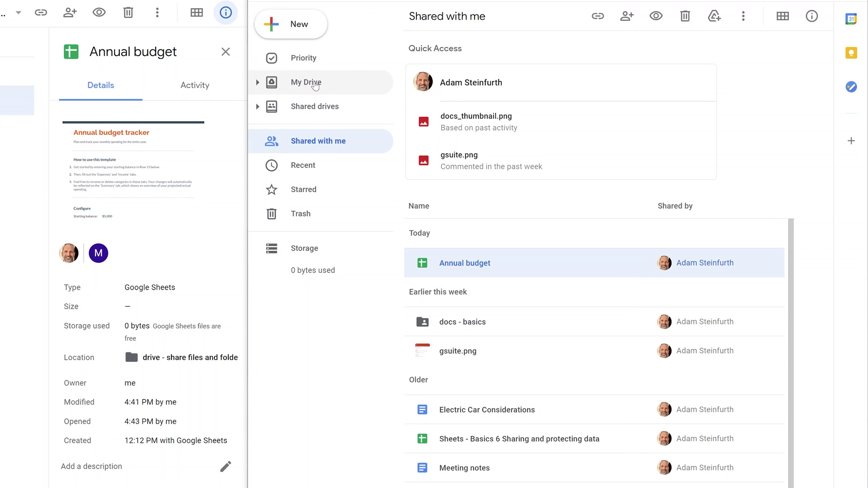
pyautogui.click(315, 84)
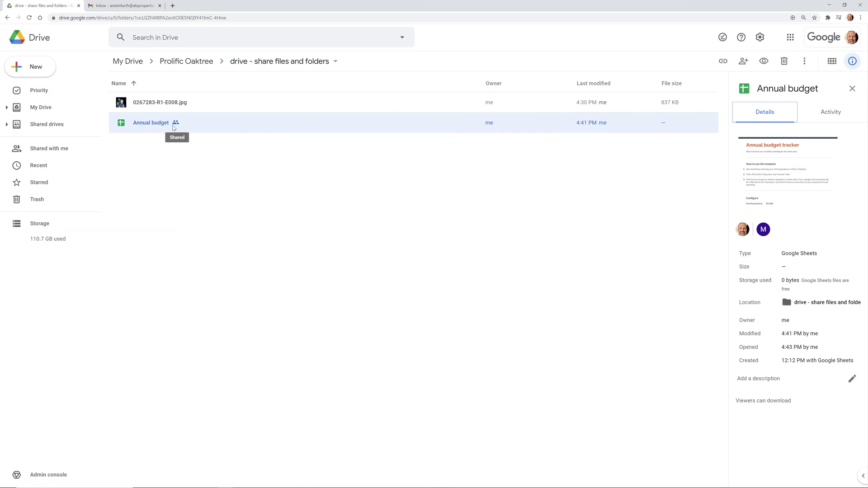
pyautogui.rightClick(173, 128)
pyautogui.click(204, 174)
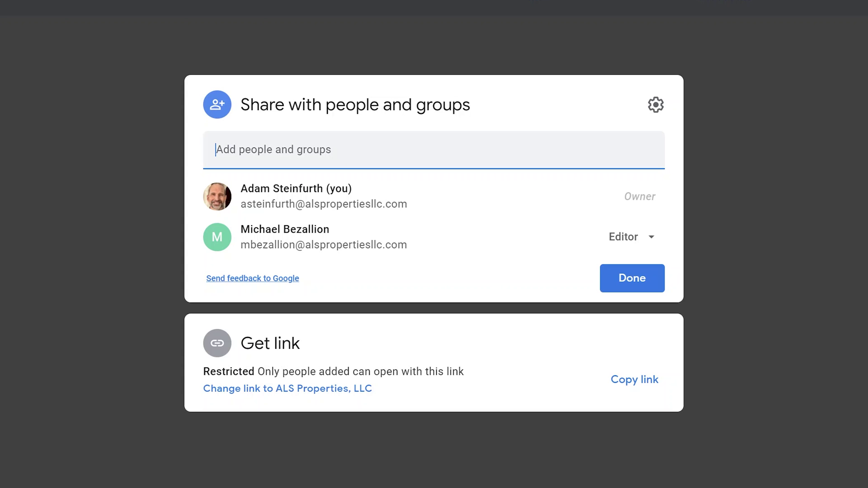
pyautogui.click(337, 49)
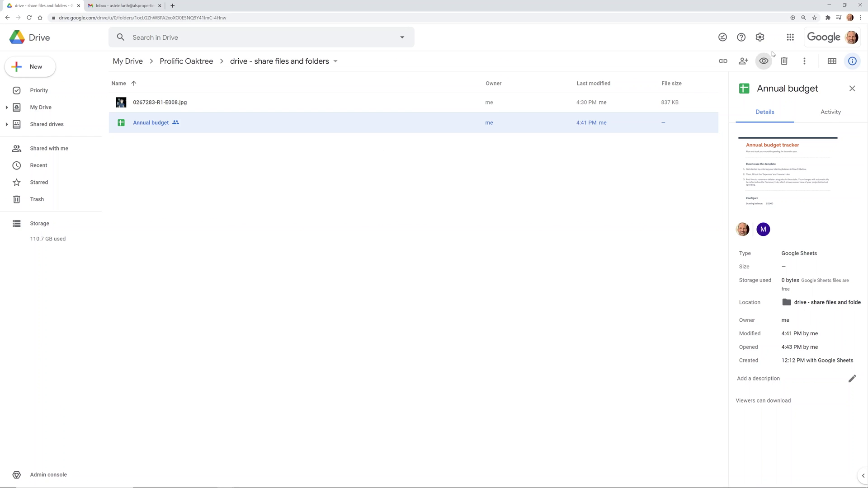
# Open Google Groups from the apps launcher to list the two Marketing groups and Production
pyautogui.click(790, 37)
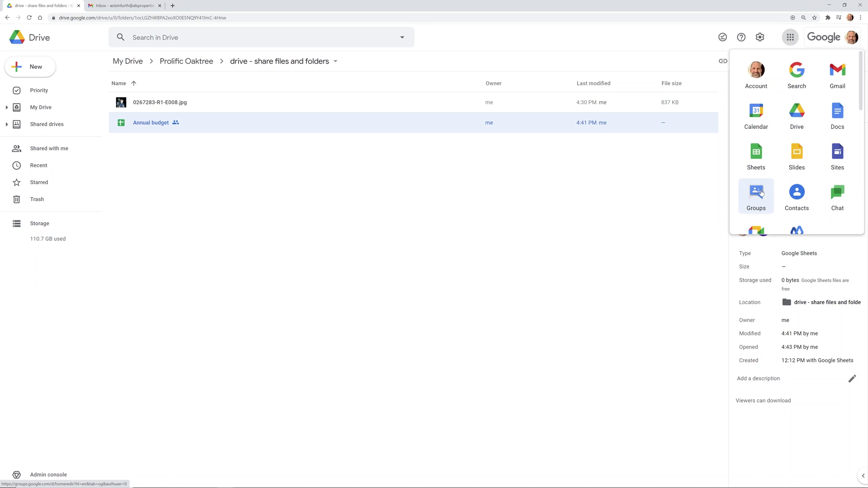
pyautogui.click(761, 193)
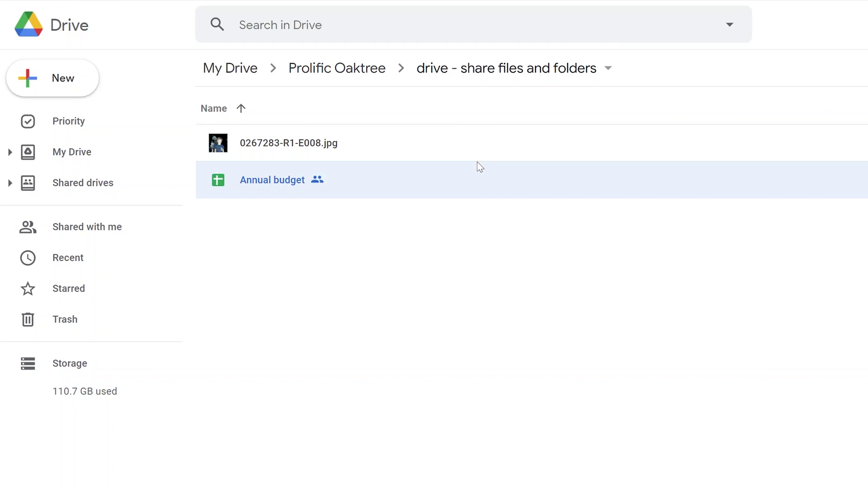
pyautogui.rightClick(484, 174)
pyautogui.click(549, 256)
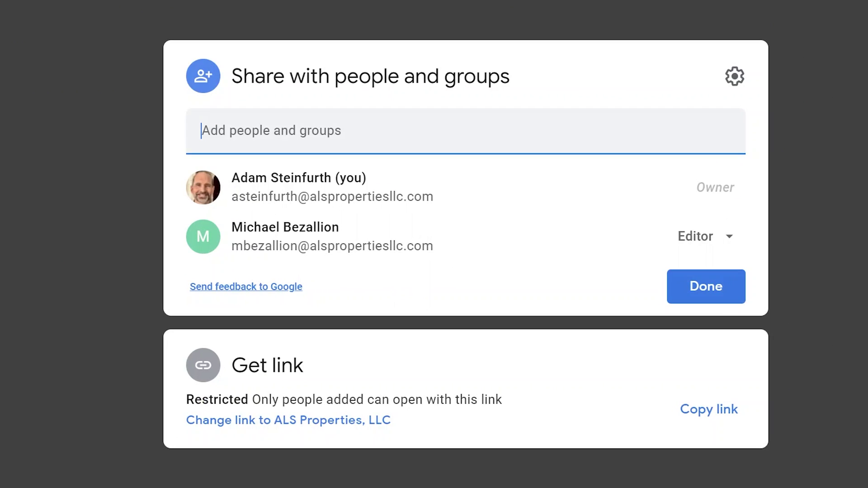
pyautogui.write('mark')
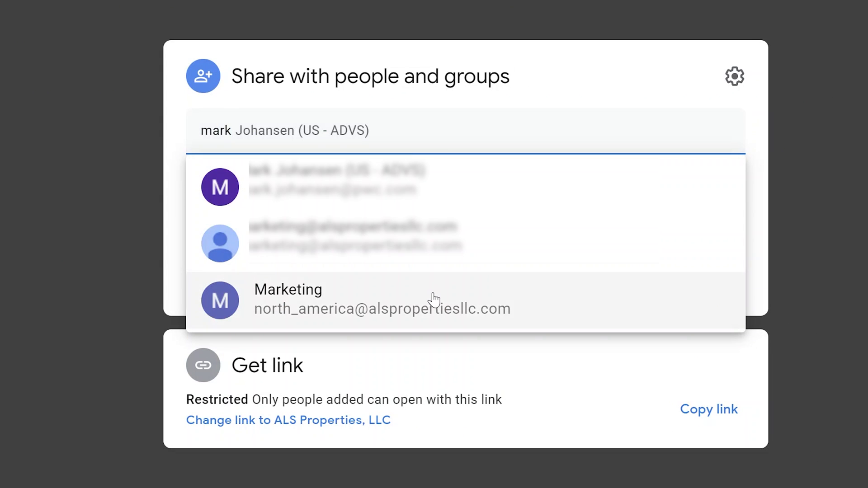
pyautogui.moveTo(435, 302)
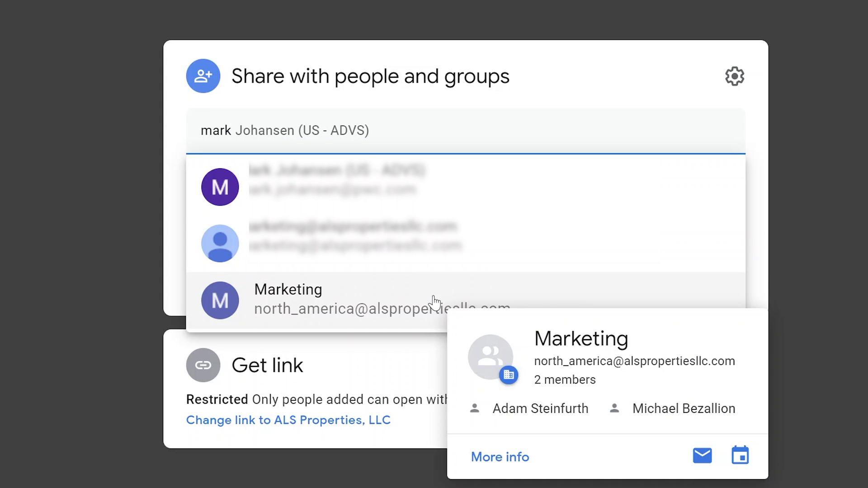
pyautogui.click(440, 266)
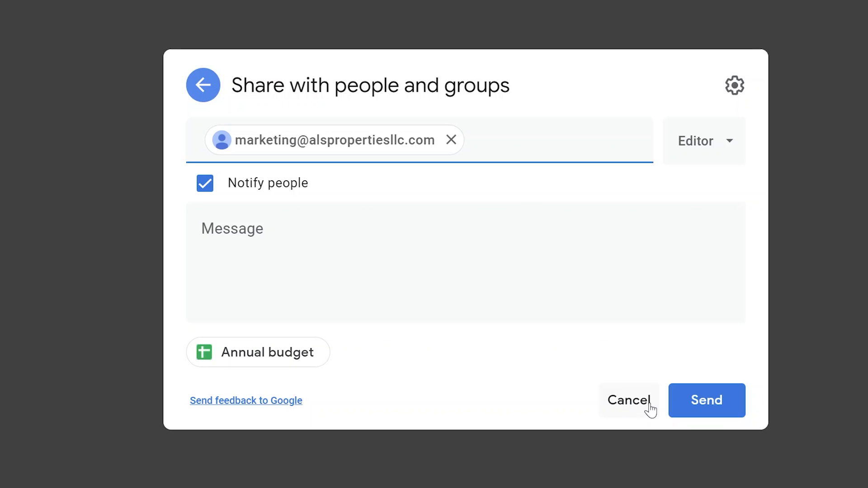
pyautogui.click(626, 400)
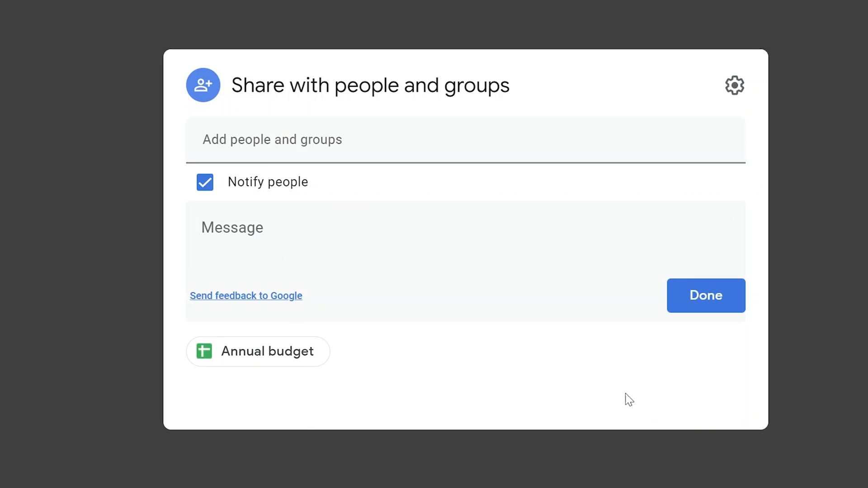
pyautogui.press('Escape')
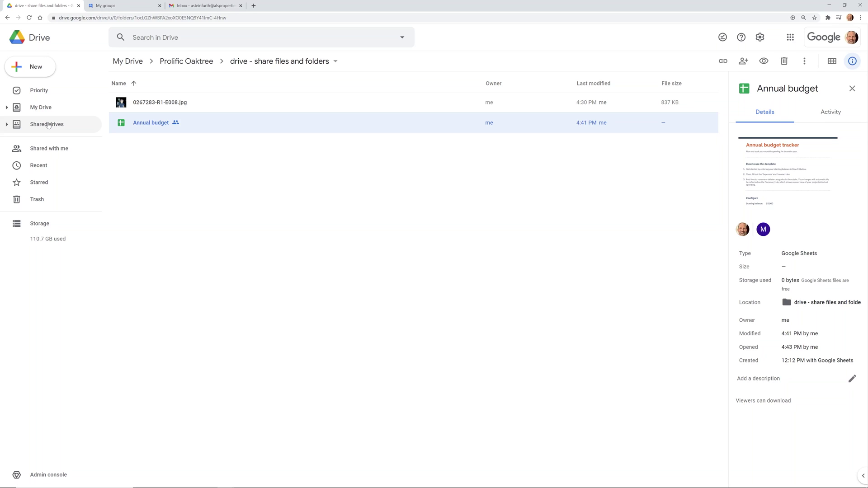
# Open Get link for Annual budget and copy its still-restricted link to the clipboard
pyautogui.rightClick(135, 125)
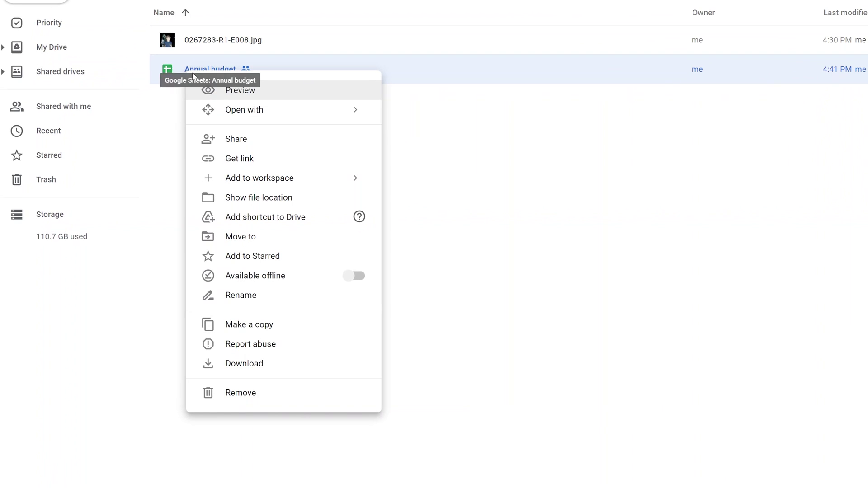
pyautogui.click(303, 159)
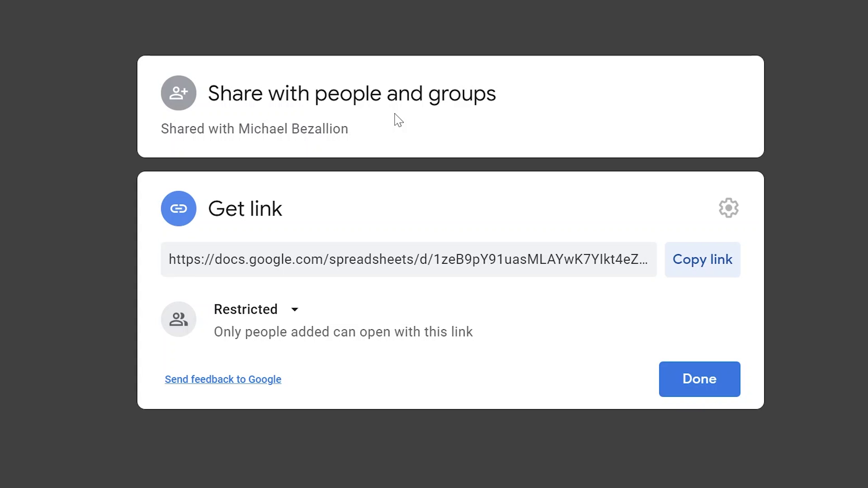
pyautogui.click(706, 263)
# Change Annual budget's link access from Restricted to Anyone with the link as Viewer
pyautogui.moveTo(251, 128); pyautogui.dragTo(322, 128)
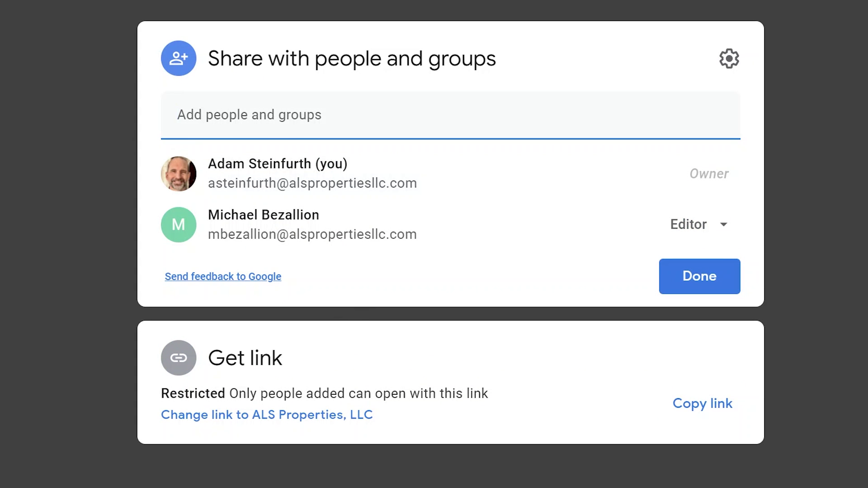
pyautogui.click(316, 397)
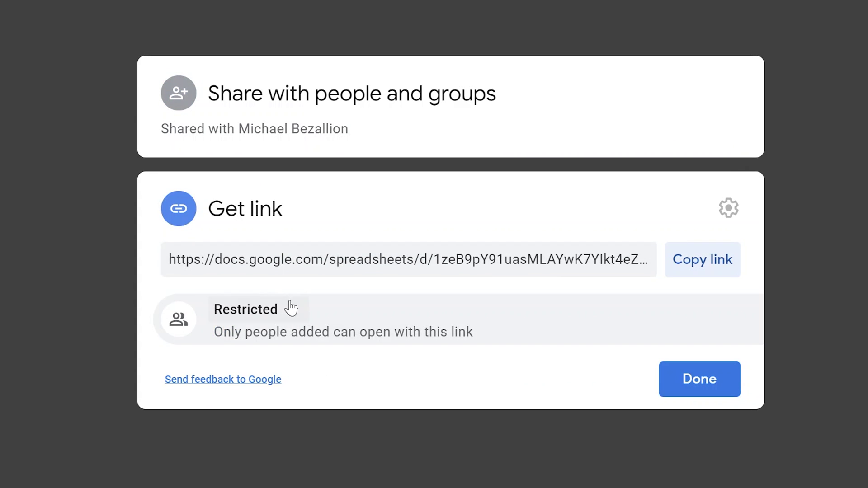
pyautogui.click(293, 311)
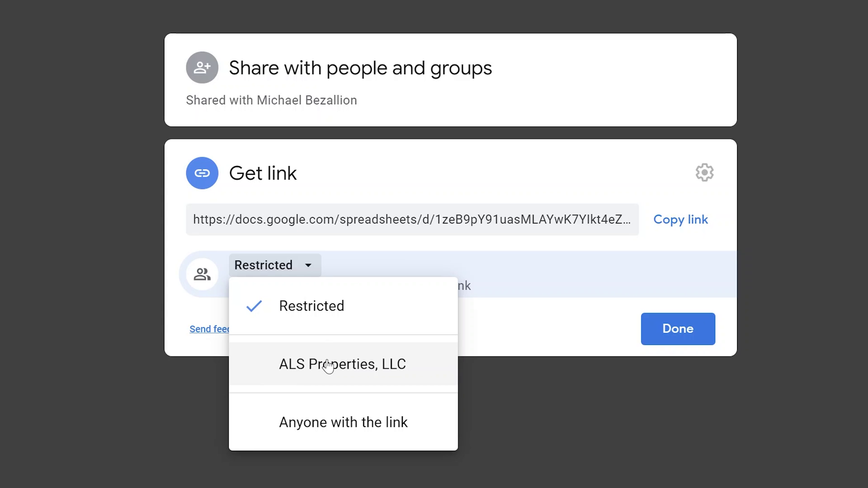
pyautogui.click(348, 425)
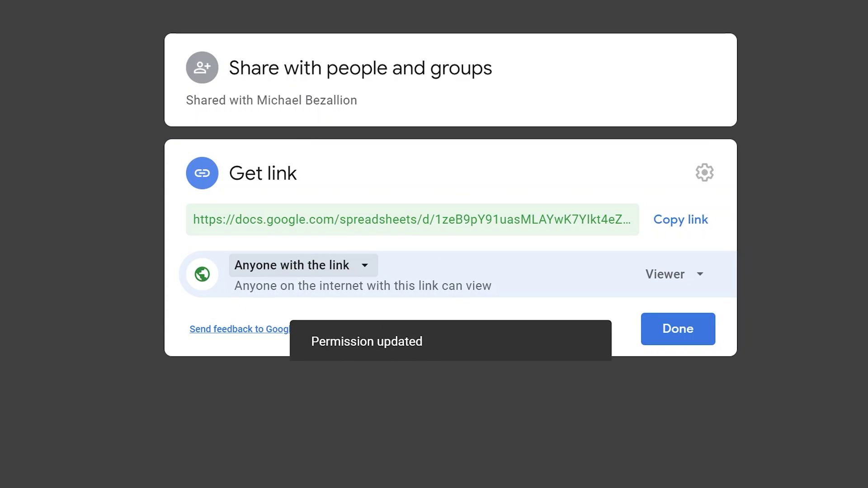
# Copy the now-public Annual budget link
pyautogui.click(466, 220)
pyautogui.moveTo(465, 220); pyautogui.dragTo(500, 216)
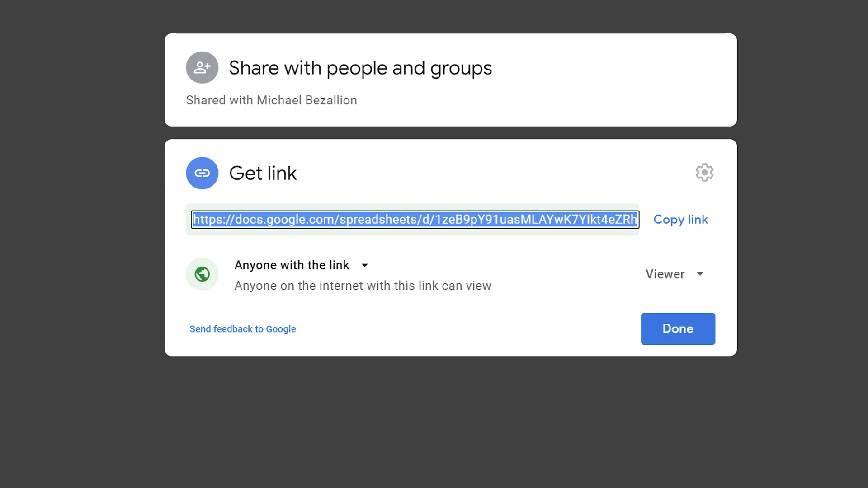
pyautogui.click(659, 230)
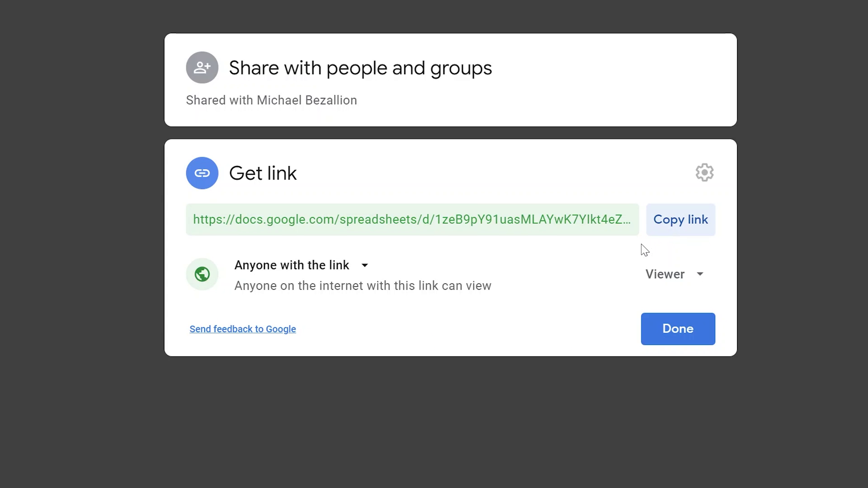
# Check in a new incognito window that the link opens Annual budget view-only, then return to Drive
pyautogui.click(860, 17)
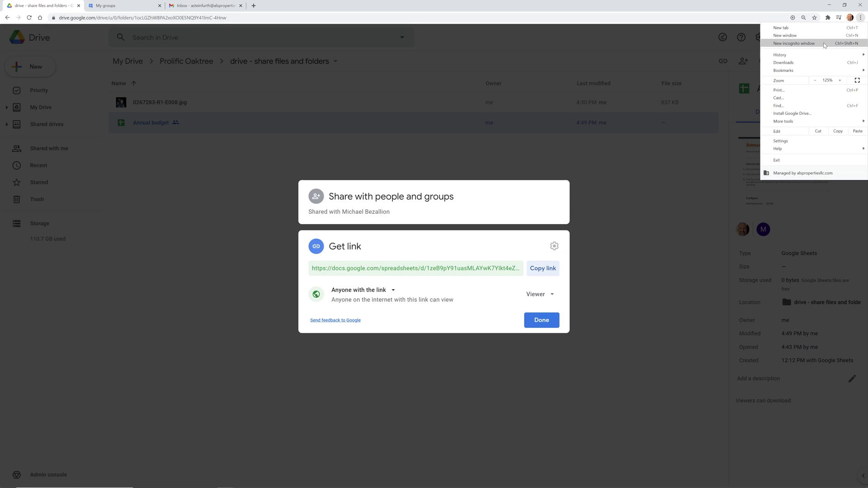
pyautogui.click(794, 43)
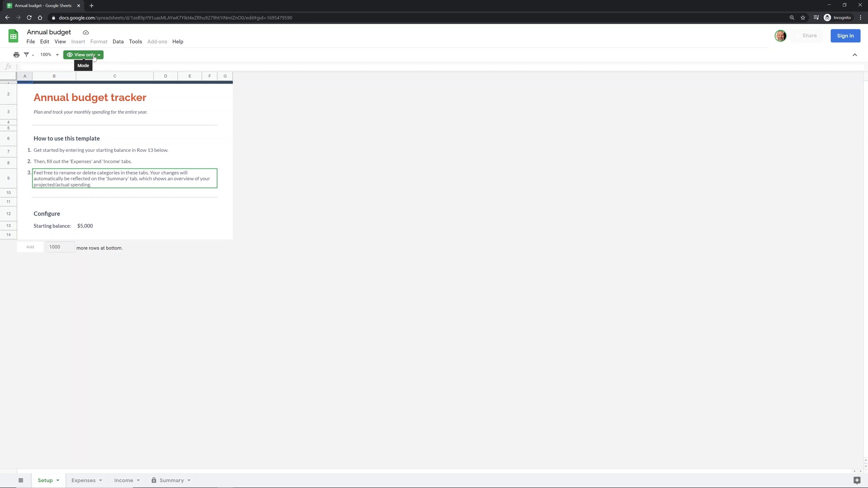
pyautogui.hotkey('alt', 'Tab')
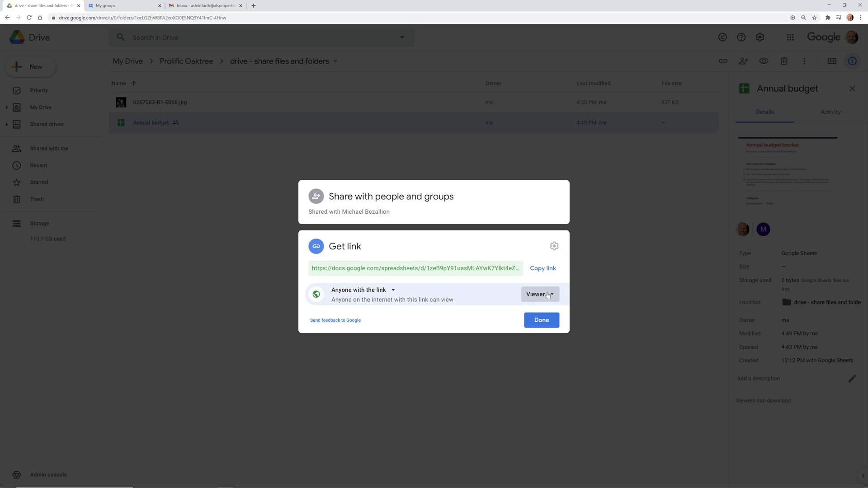
pyautogui.click(547, 296)
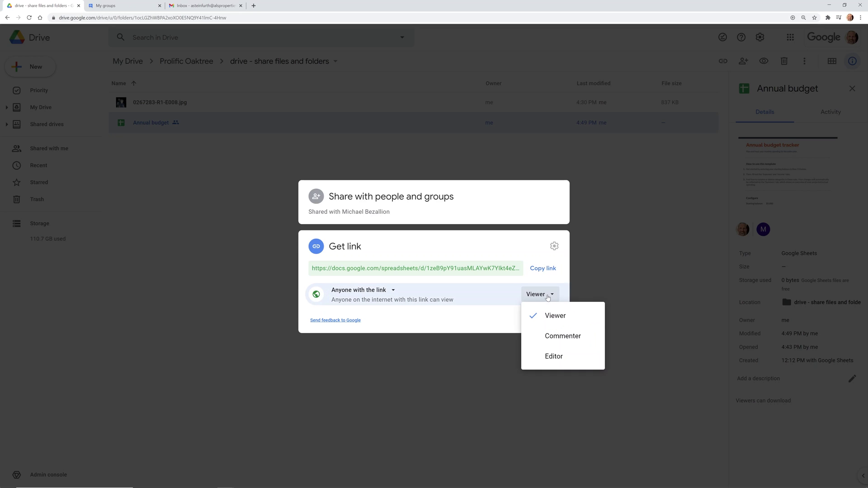
pyautogui.click(554, 357)
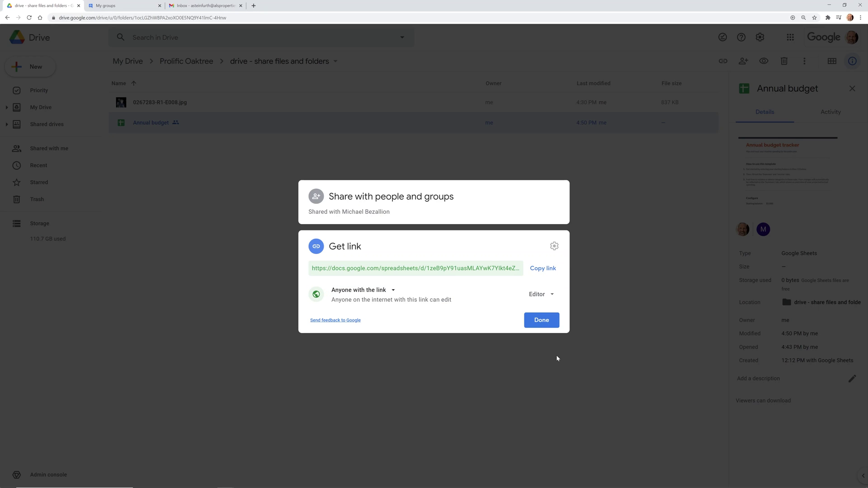
pyautogui.click(545, 296)
pyautogui.click(551, 312)
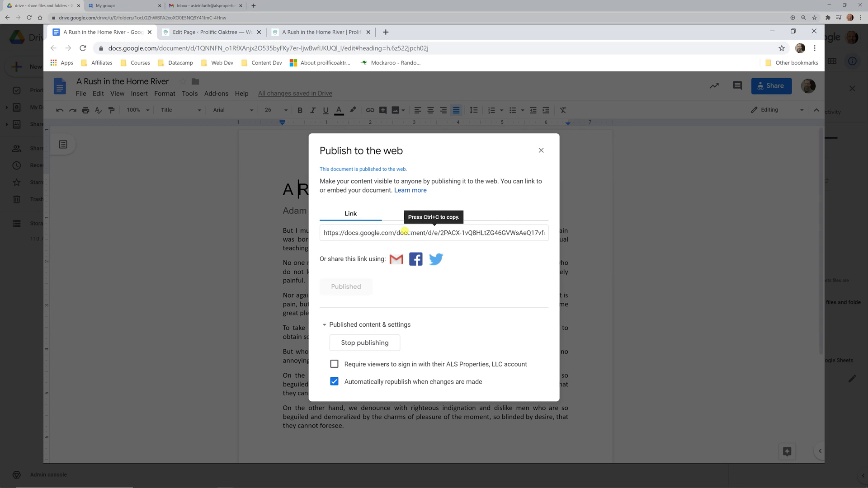
# Copy the published link of 'A Rush in the Home River' and switch to the incognito window showing the page
pyautogui.click(405, 231)
pyautogui.rightClick(406, 232)
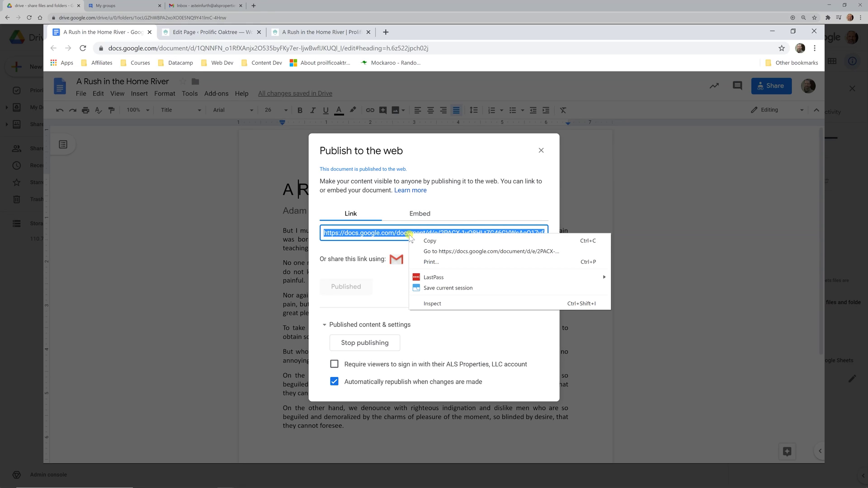
pyautogui.click(413, 237)
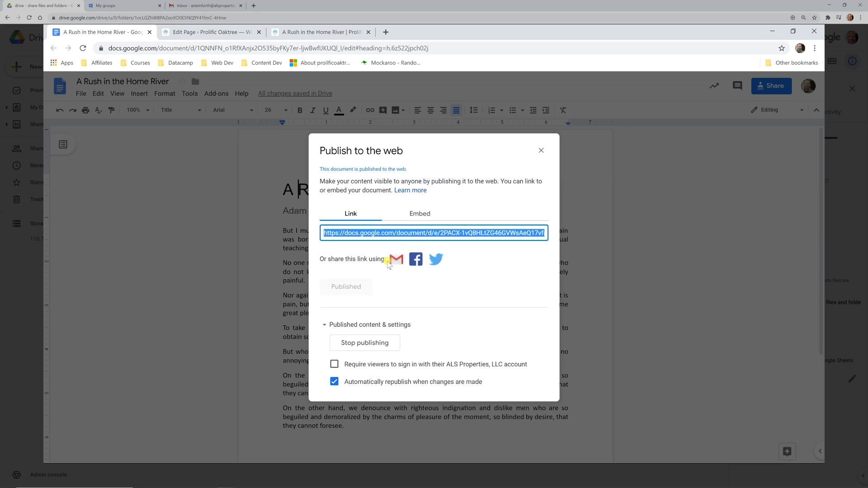
pyautogui.hotkey('alt', 'Tab')
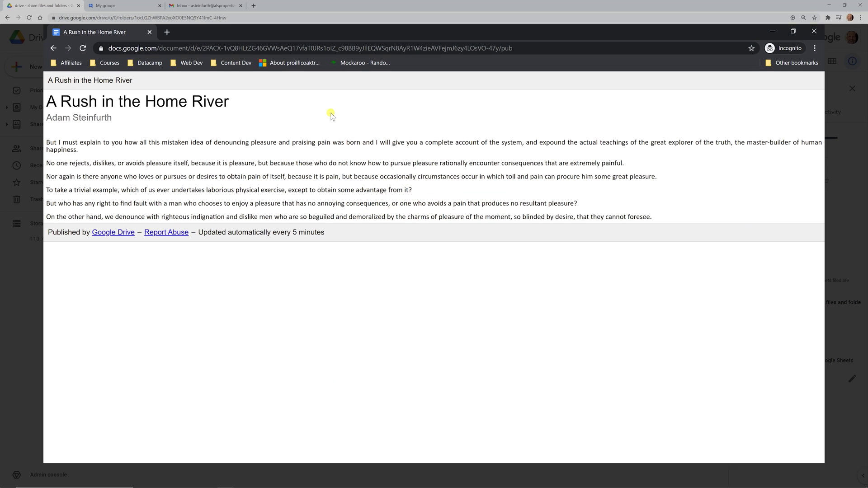